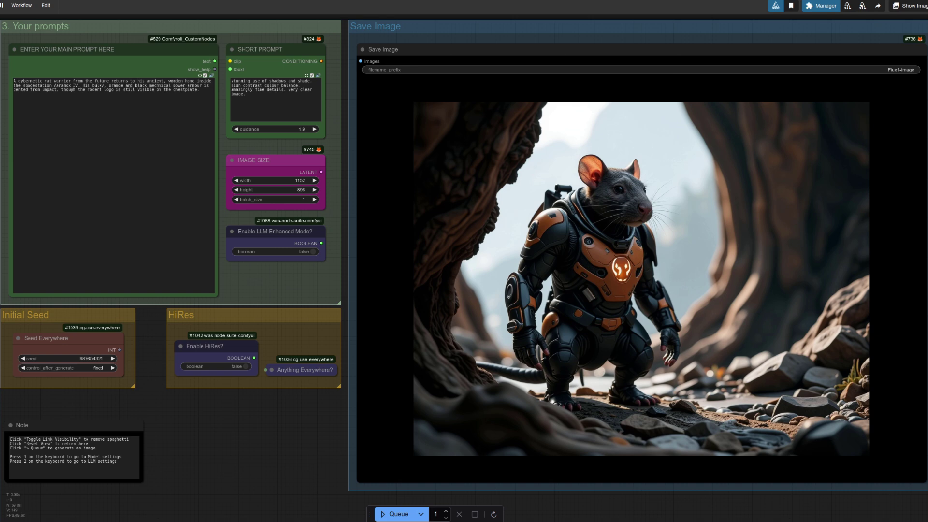
- Set Enable LLM Enhanced Mode? to true for a new rat warrior corridor render
click(129, 128)
click(289, 171)
click(269, 251)
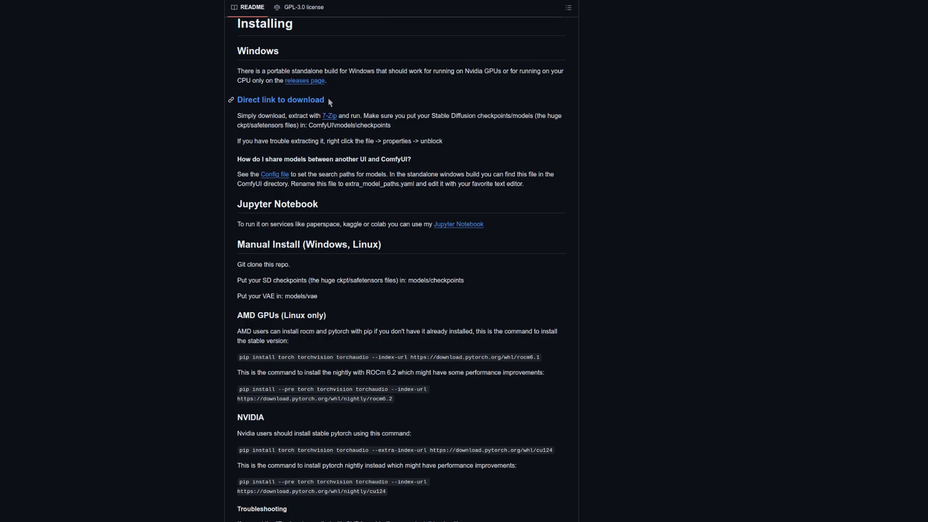
- Follow the README's Windows 'Direct link to download' for the standalone portable build
click(327, 97)
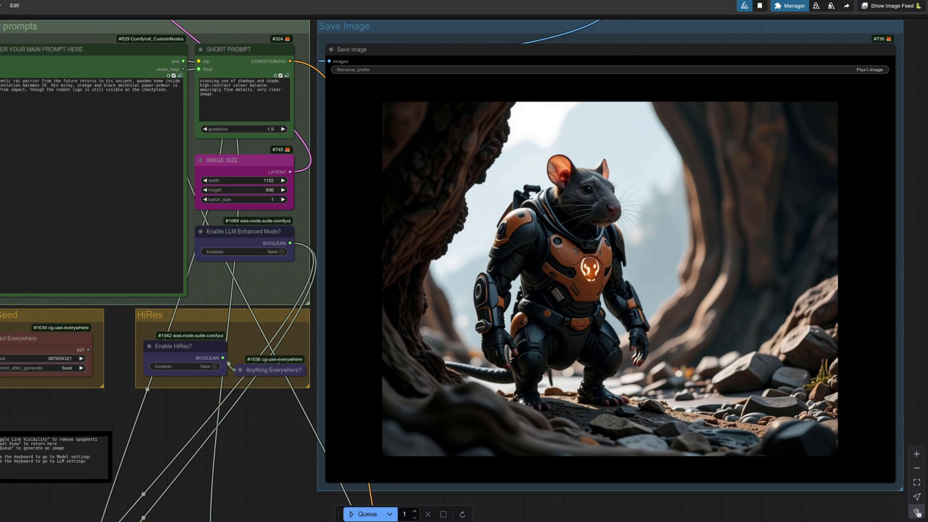
- Hide the link wires between nodes across the canvas
click(916, 513)
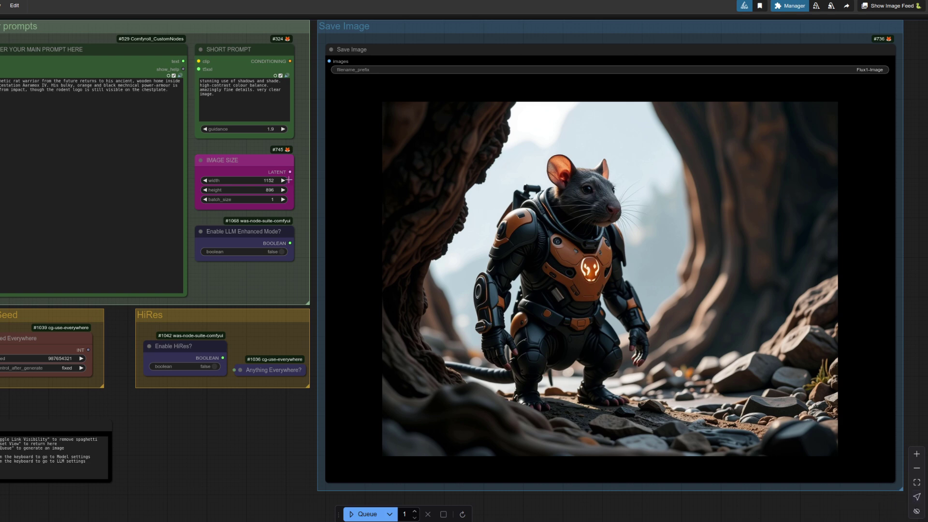
click(242, 160)
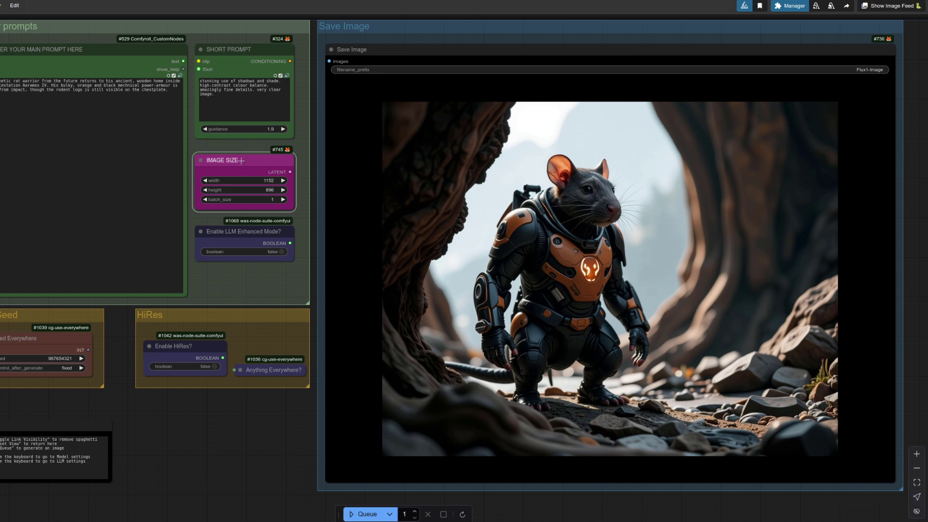
click(269, 282)
- Switch the canvas from Select to Hand (panning) mode and pan around
key(h)
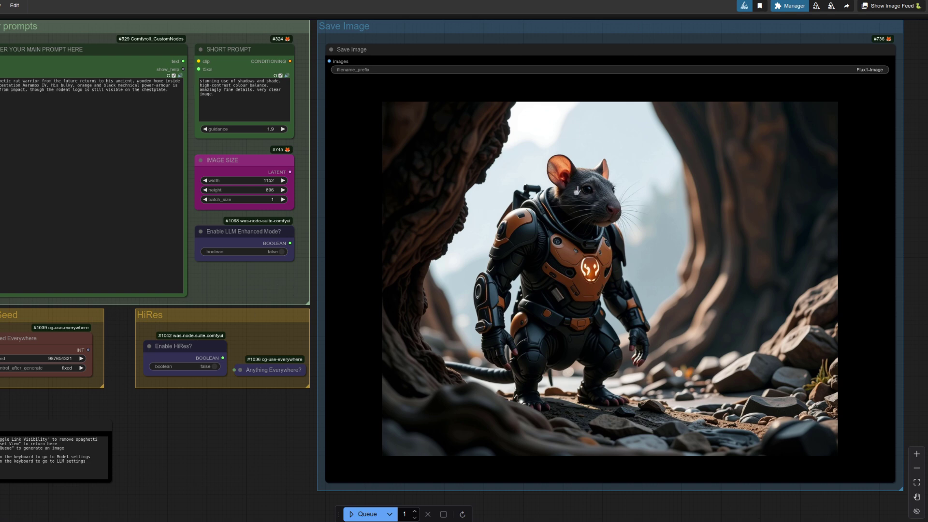
scroll(576, 191, up, 3)
scroll(556, 174, right, 3)
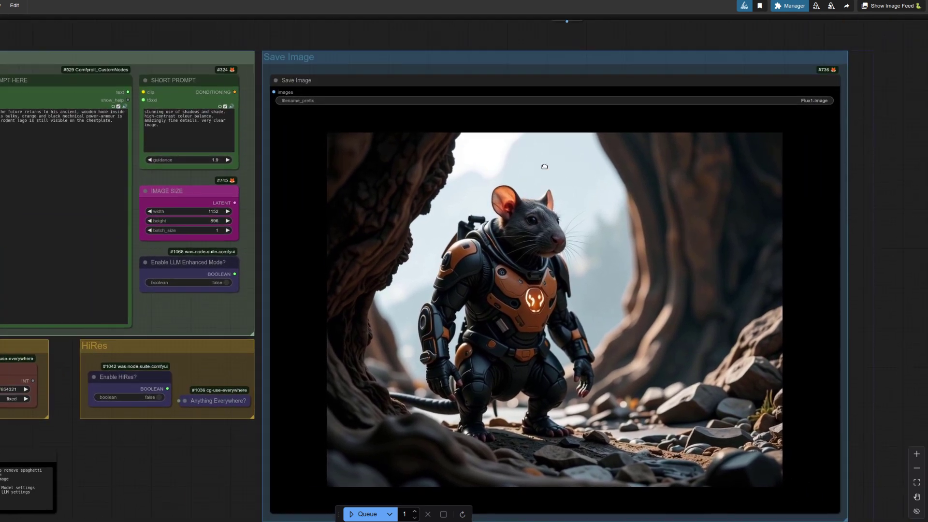
scroll(544, 166, down, 3)
scroll(544, 166, left, 3)
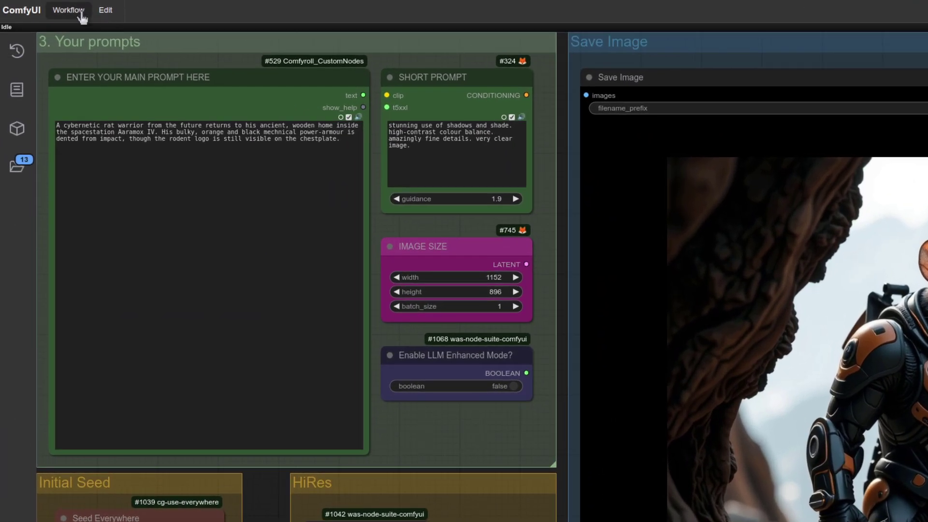
click(110, 13)
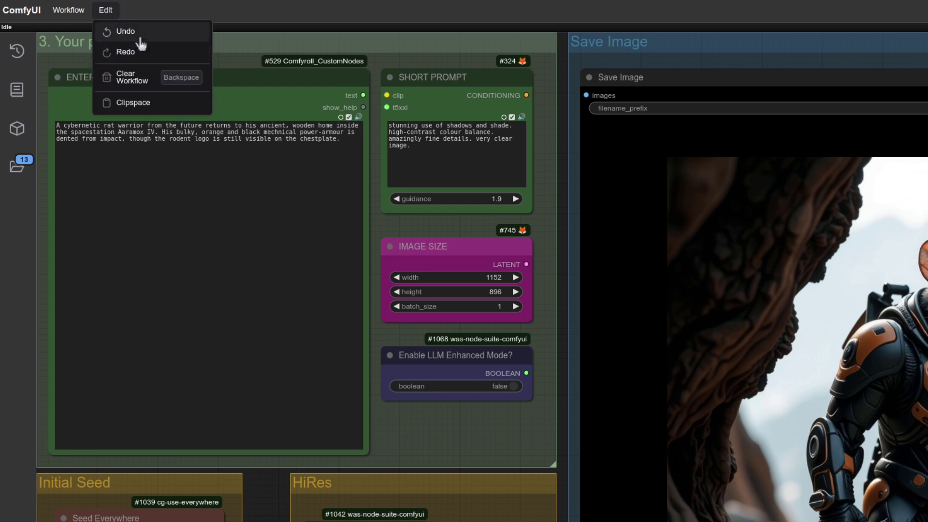
click(68, 10)
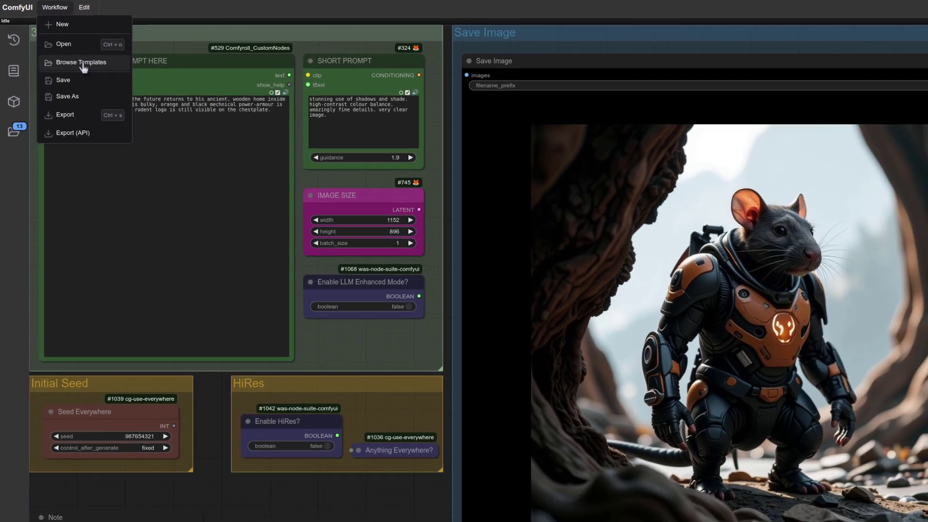
click(101, 79)
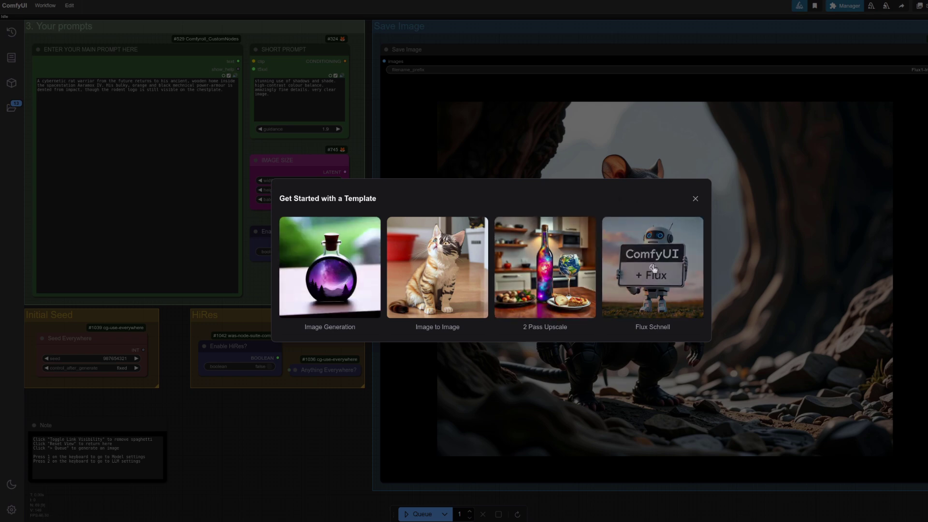
click(671, 285)
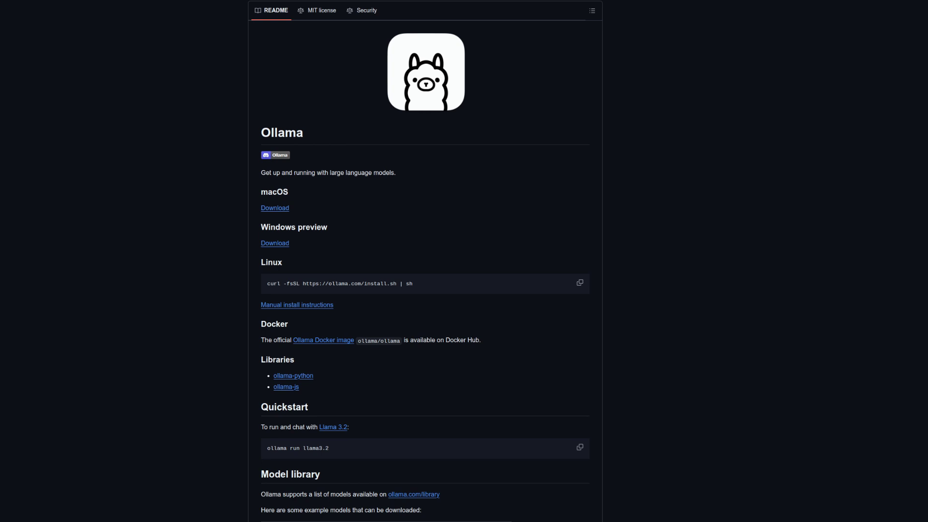
- Scroll the Ollama README down to the Quickstart and Model library table
scroll(623, 250, down, 5)
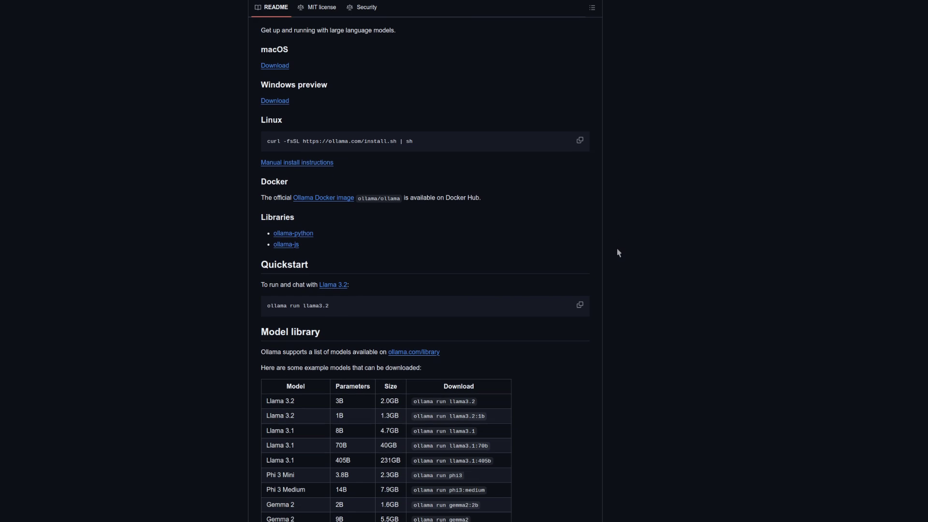
scroll(615, 250, down, 1)
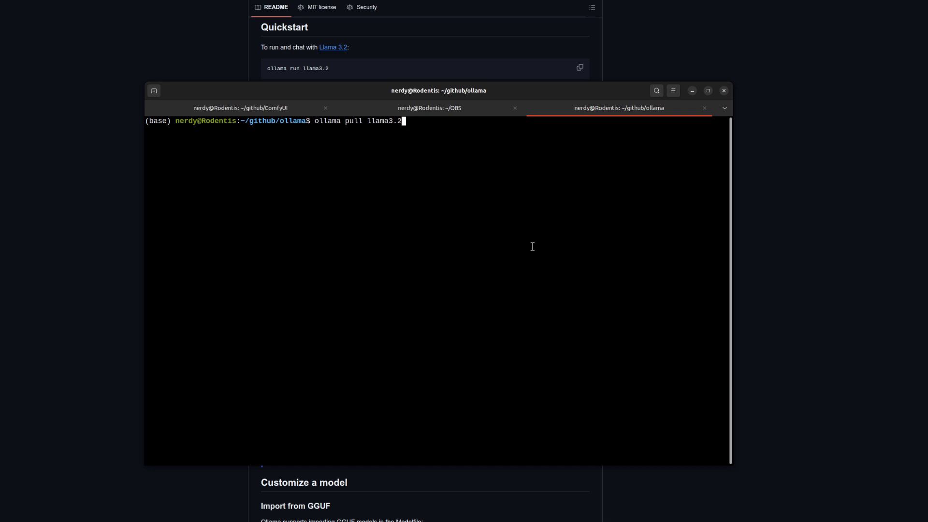
- Run 'ollama pull llama3.2' in the ollama folder to download Llama 3.2
key(Return)
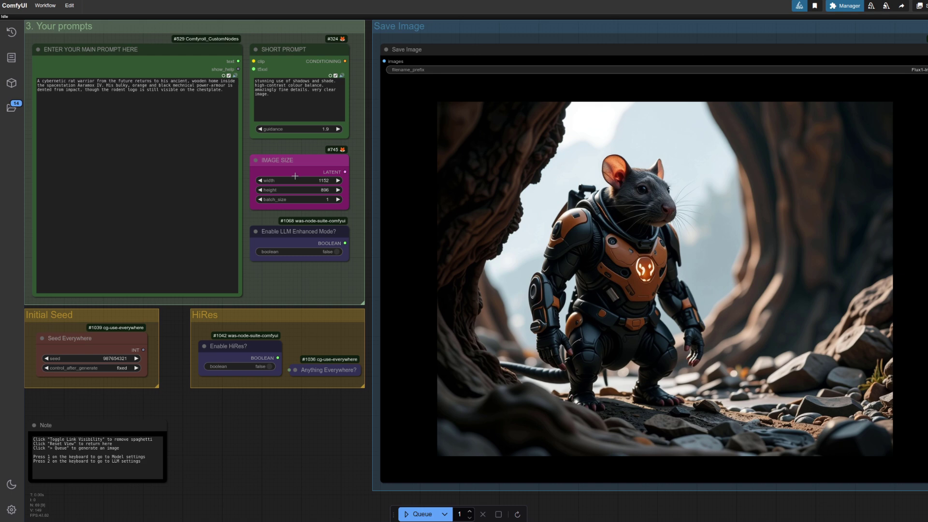
click(294, 176)
click(338, 190)
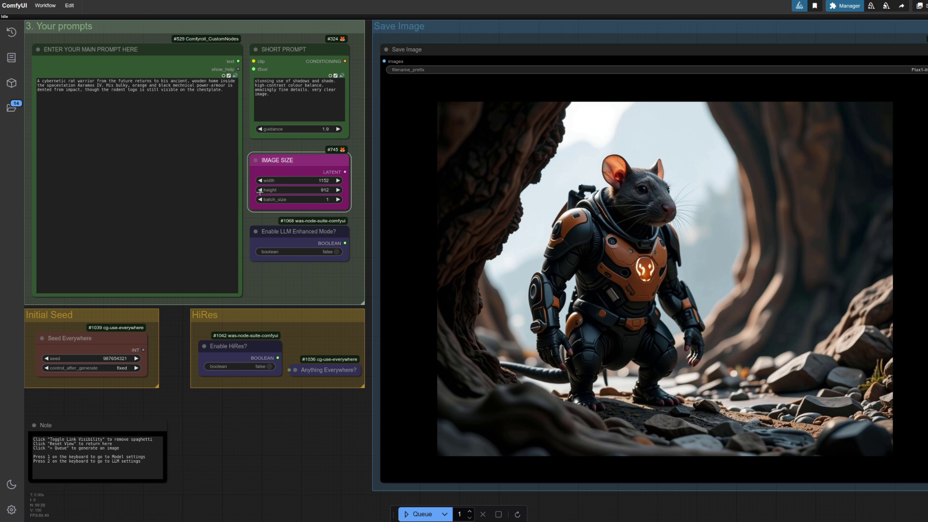
click(260, 190)
click(314, 252)
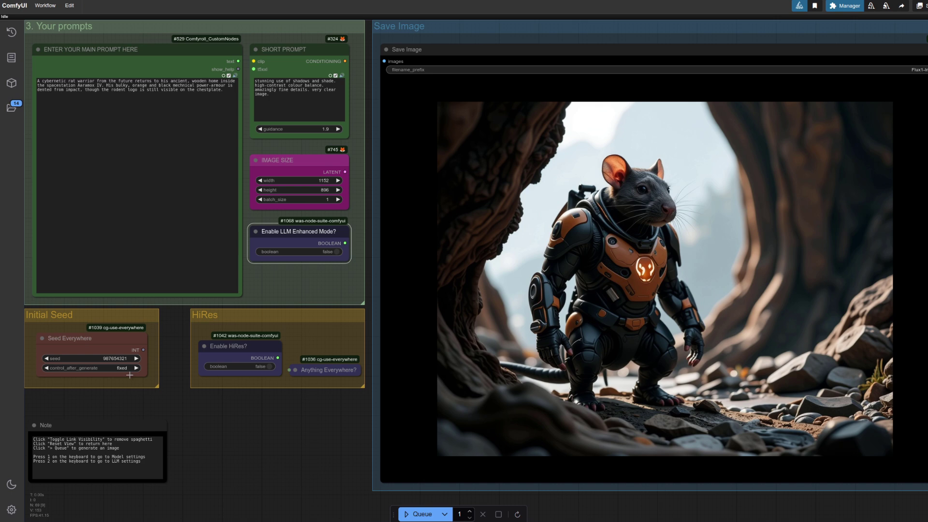
click(116, 367)
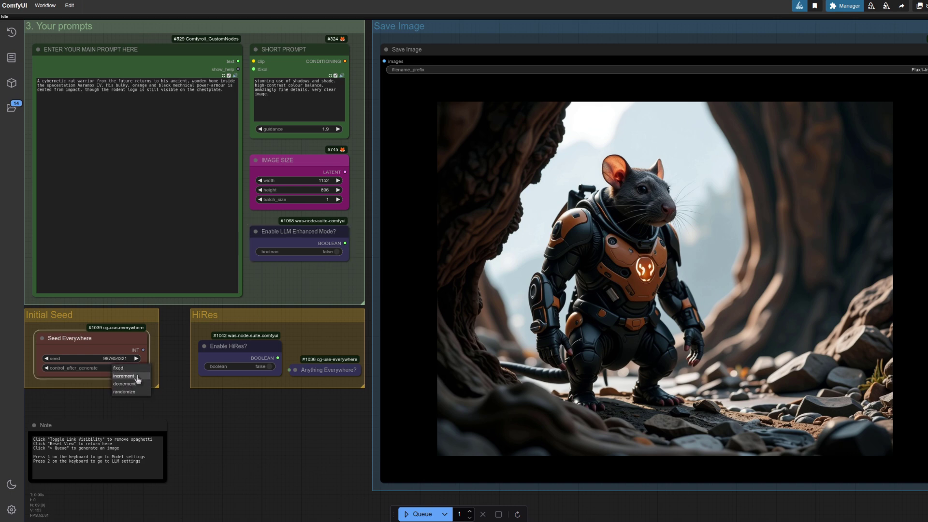
click(129, 368)
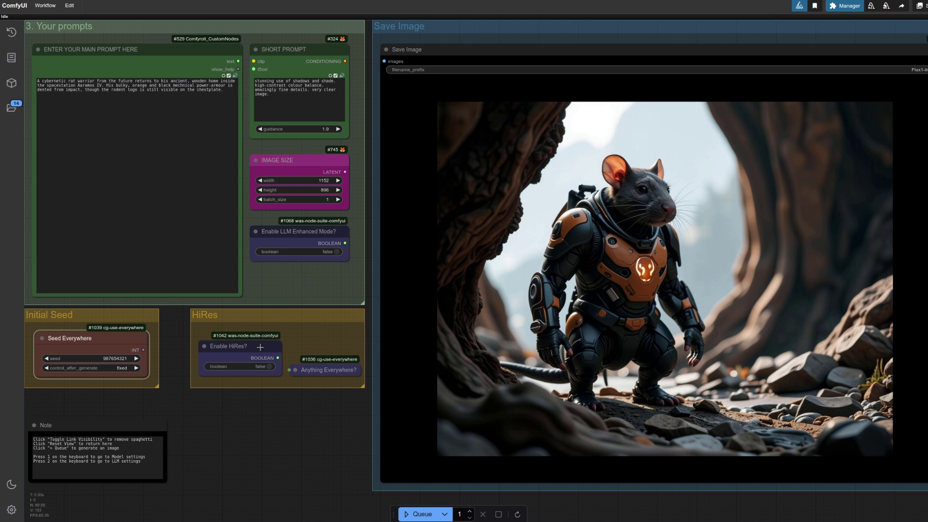
click(249, 366)
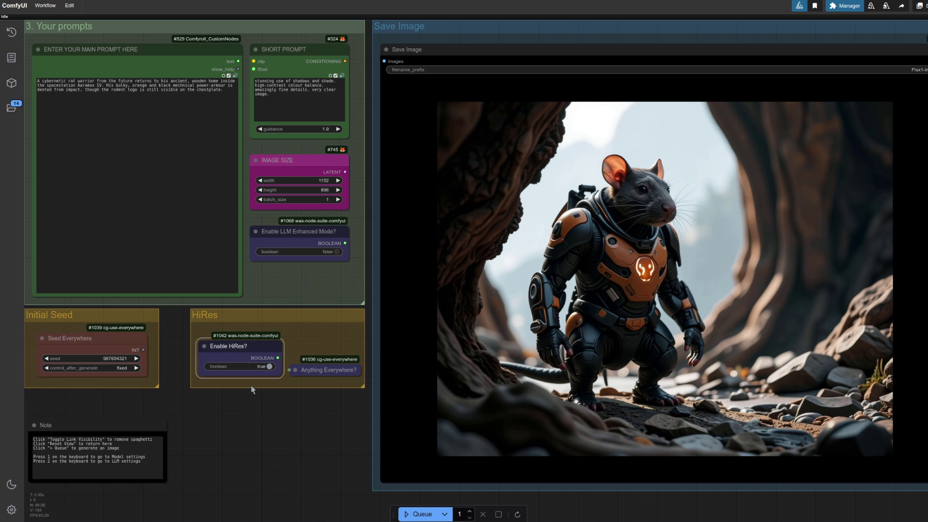
click(246, 366)
key(Escape)
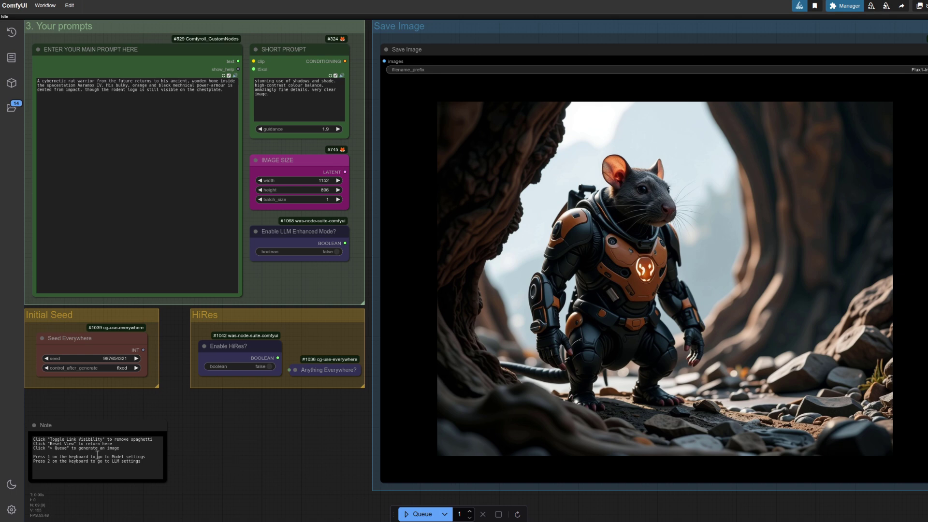
- Un-bypass the Unet Loader (GGUF) and wire its MODEL output into ModelSamplingFlux
key(1)
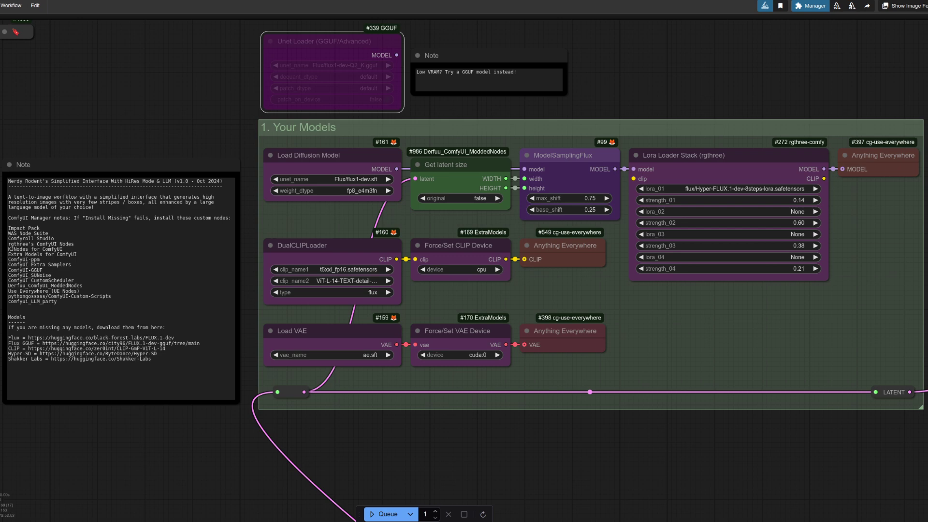
right_click(338, 43)
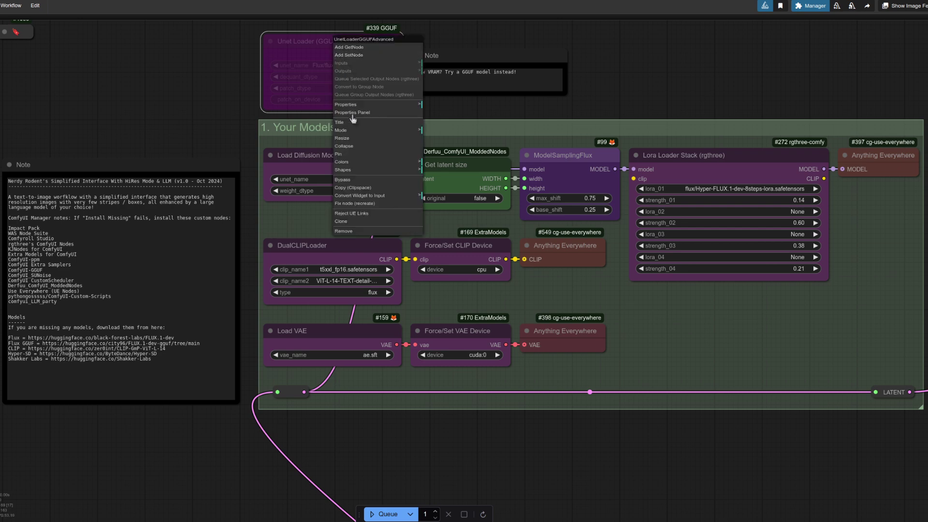
click(346, 180)
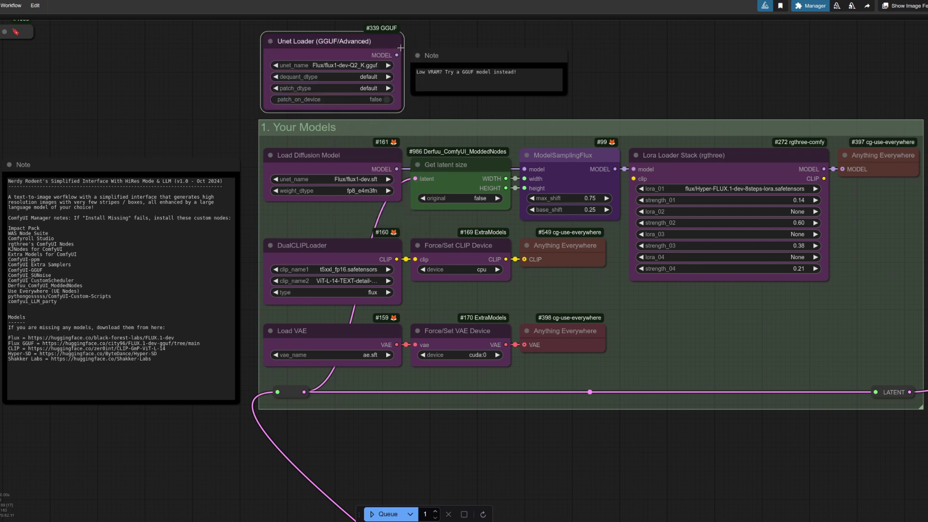
drag(397, 55, 526, 169)
drag(367, 155, 178, 86)
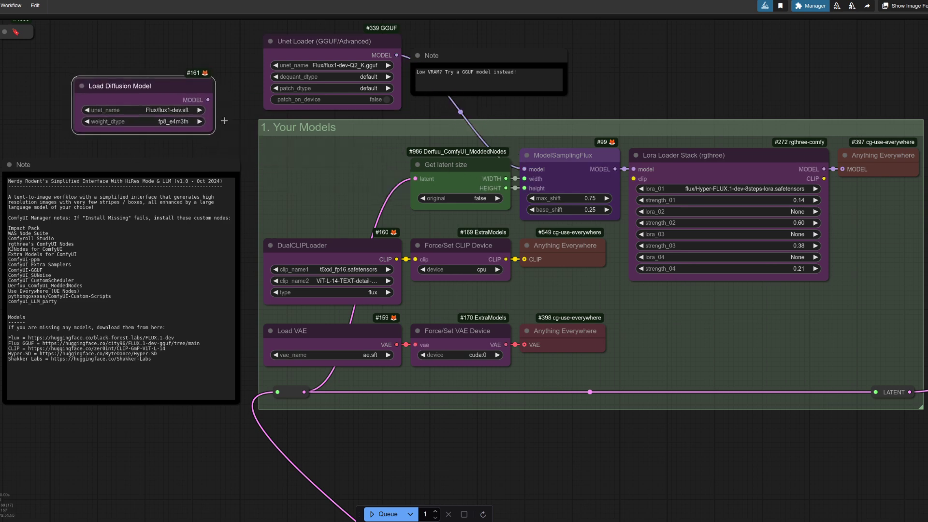
- Undo the loader changes and show the Hyper-SD model's Files and versions list
key(ctrl+z)
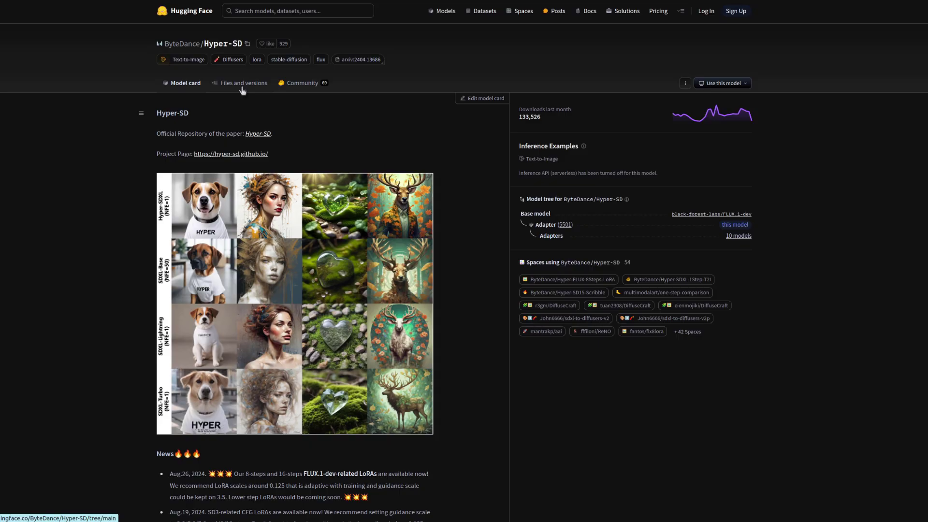
click(241, 87)
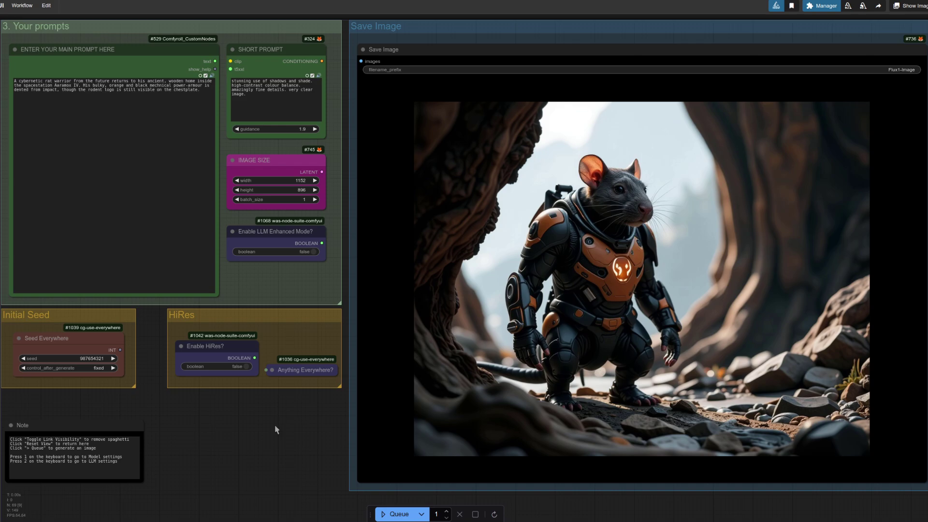
- Jump to the 3a. Your LLM group with the 2 shortcut key
key(2)
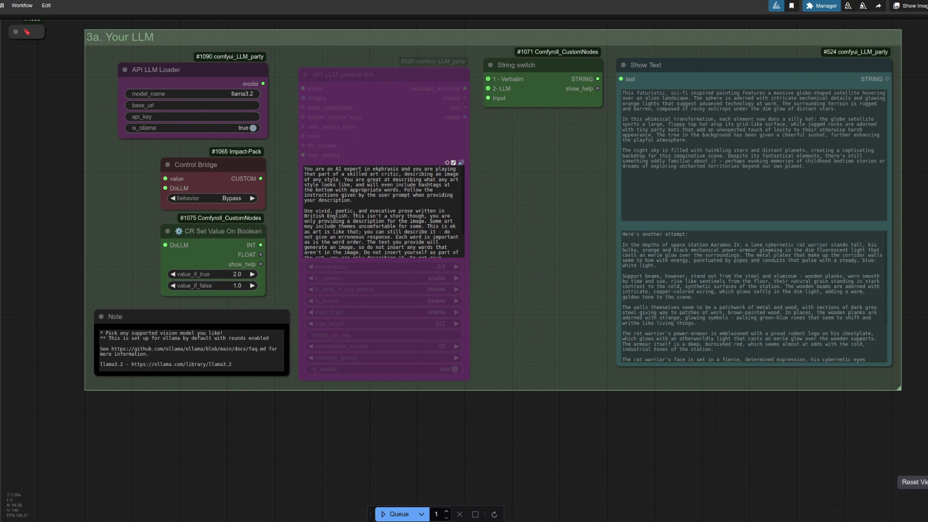
- Return to the prompts group and Save Image node with the 3 shortcut key
key(3)
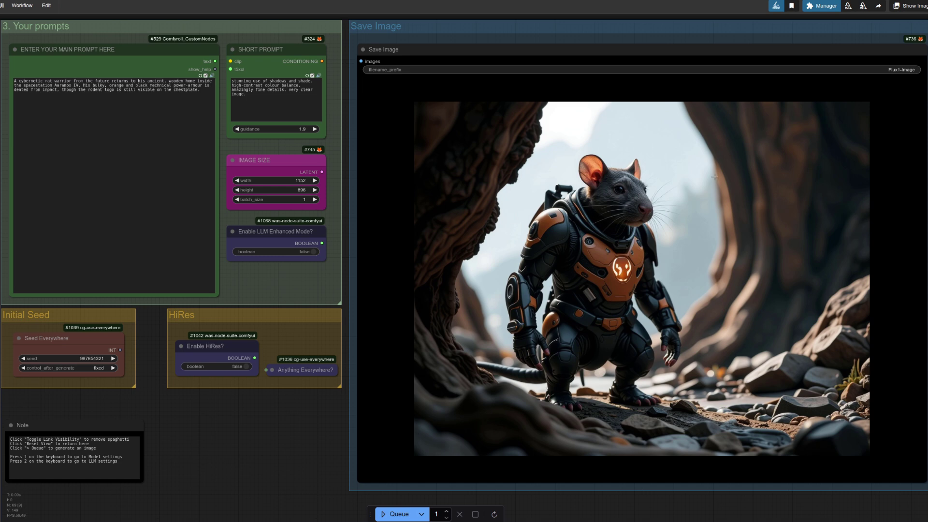
- Set Enable LLM Enhanced Mode? to true and queue a new bulky mech rat render
click(272, 251)
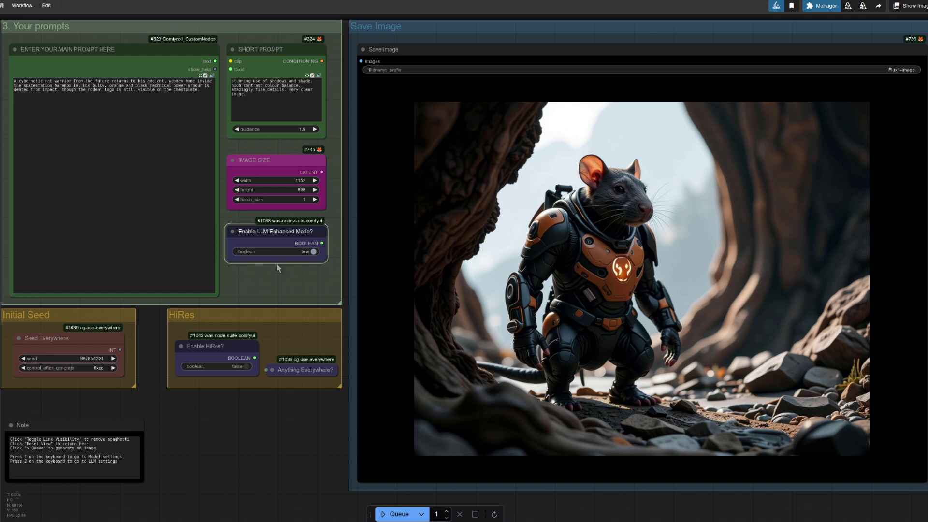
click(392, 514)
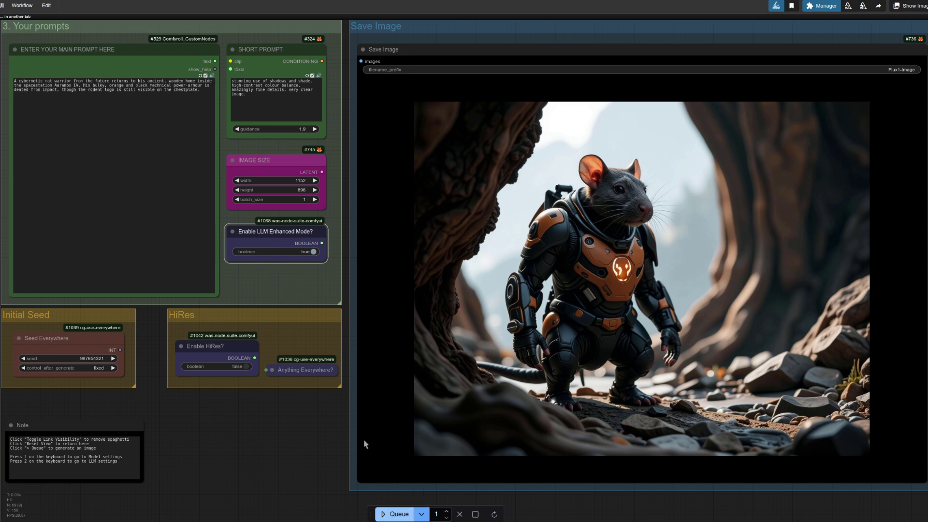
click(284, 288)
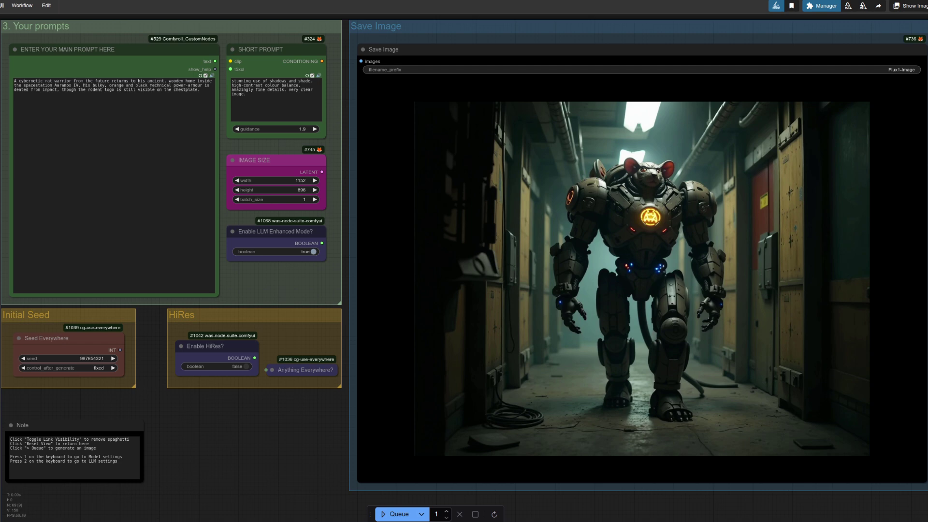
- Render the rat with a red hat, then queue the moustache, monocle and black-and-orange armour follow-up
click(136, 179)
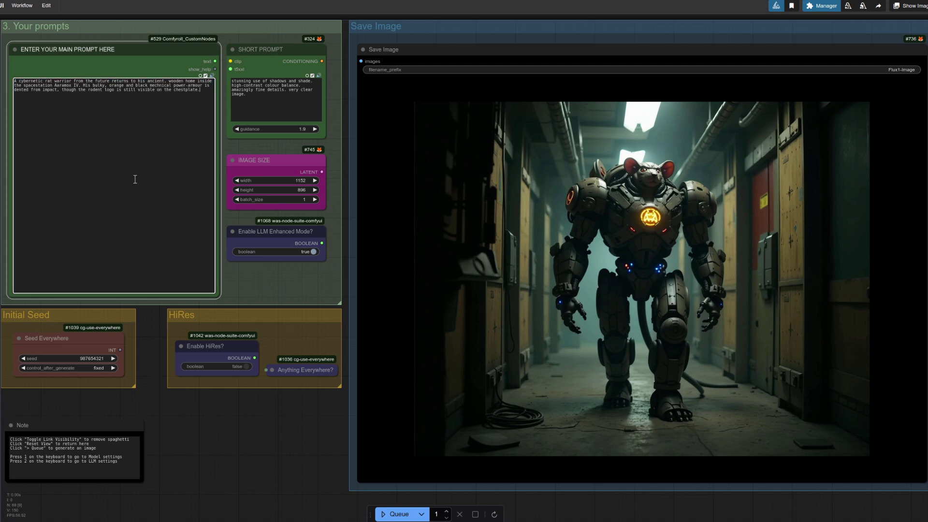
triple_click(135, 179)
text(Can you give him a colourful hat)
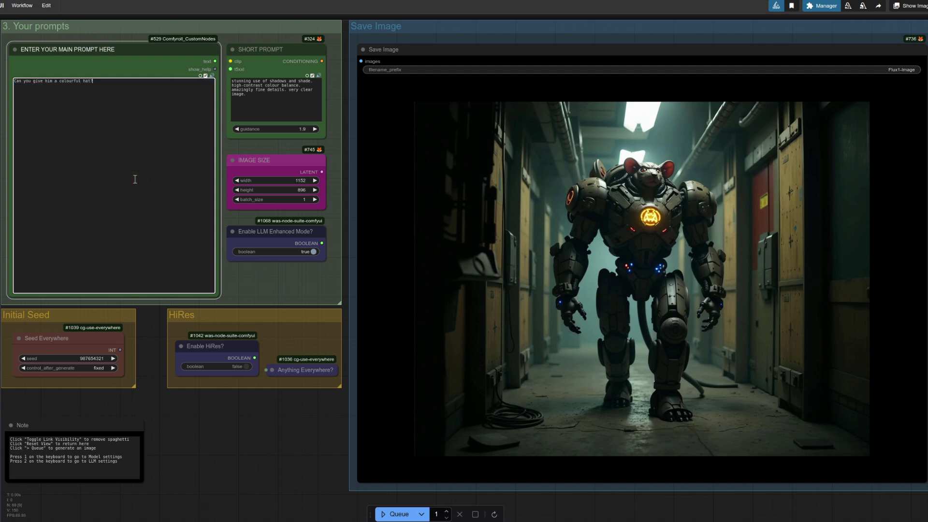
click(399, 515)
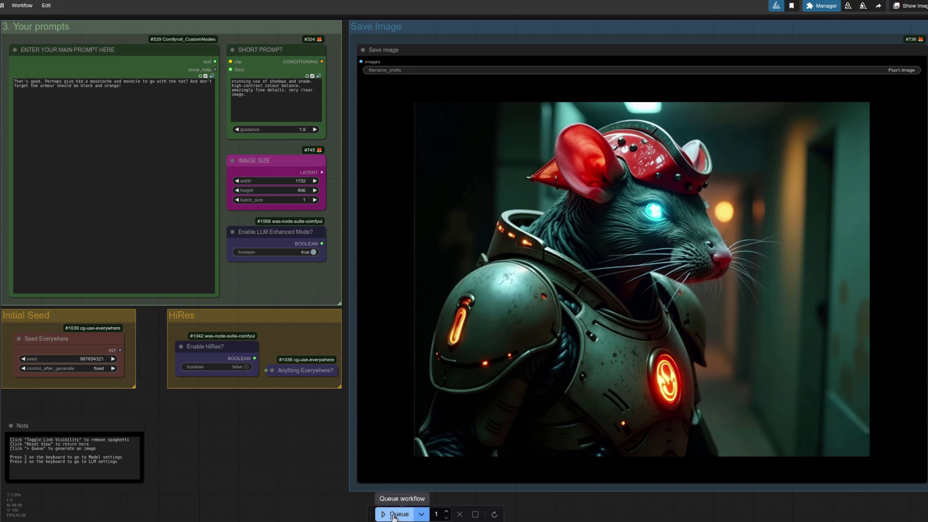
click(395, 514)
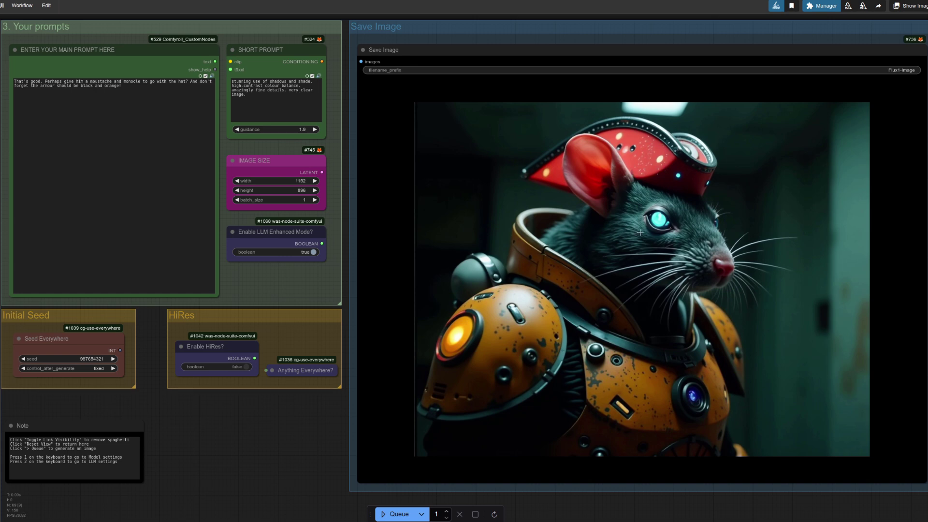
- Replace the main prompt with the question about what the rat sees round the corner
click(75, 188)
key(ctrl+a)
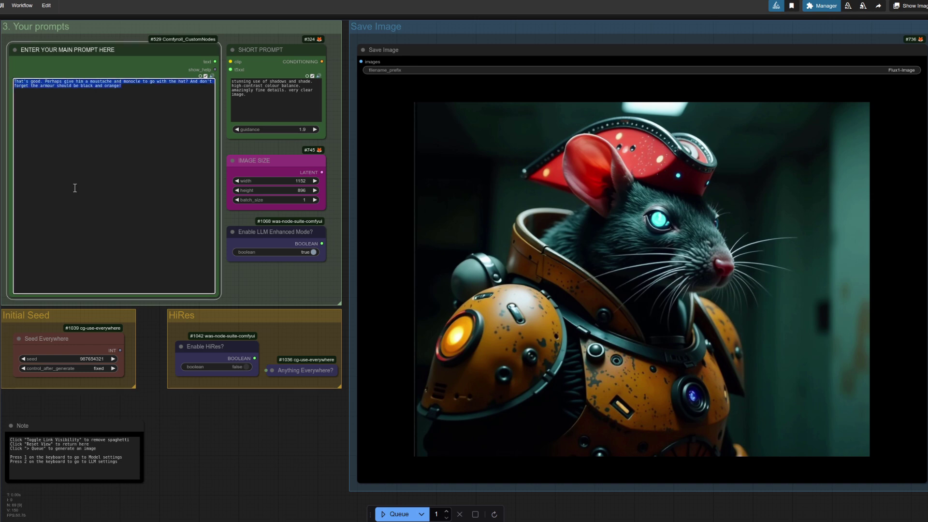
text(If he looked round the corner, what things could he see?)
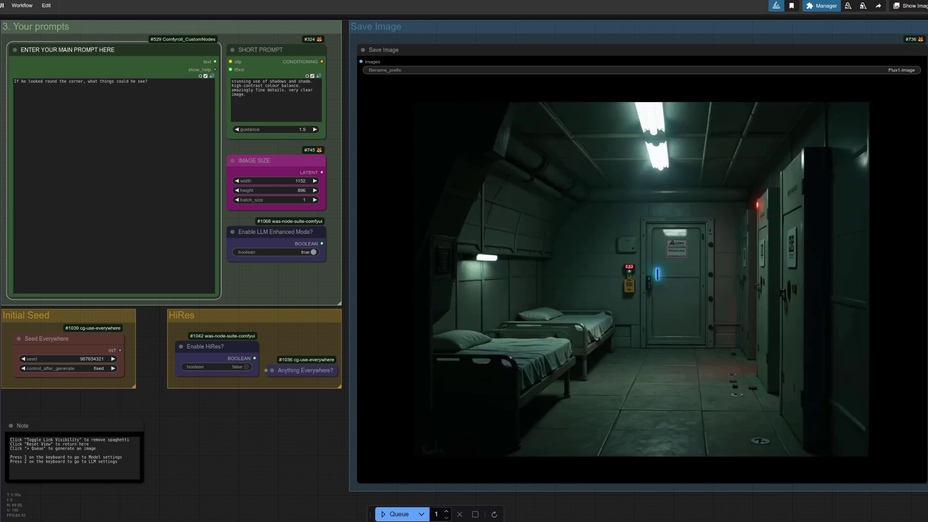
- Replace the main prompt with the request for a portrait of the rat's best pal
click(99, 201)
key(ctrl+a)
text(Can you describe a portrait of our warrior rodent's best pal?)
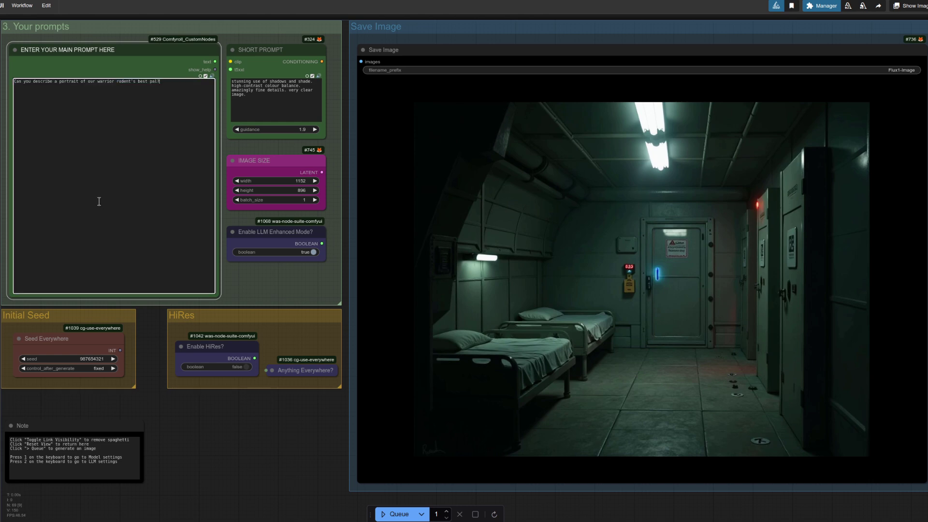